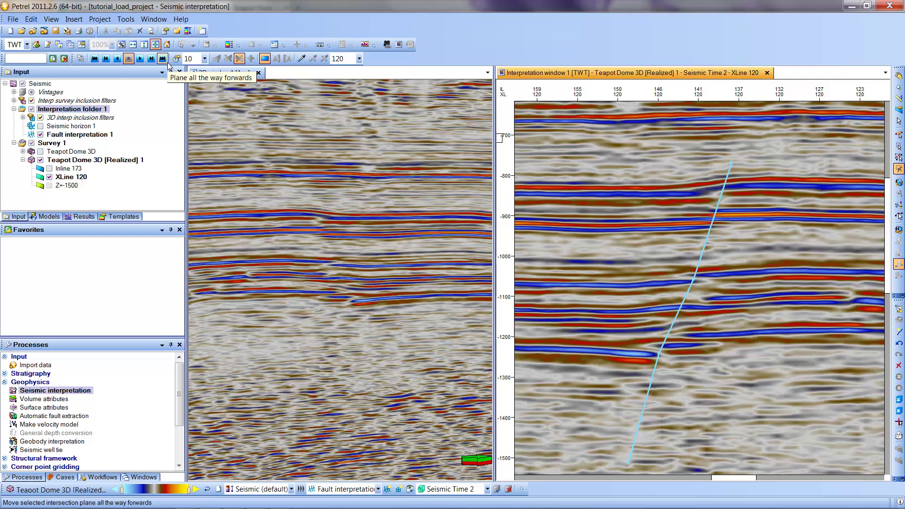
# - Set the intersection plane step increment to 2 crosslines
pyautogui.click(205, 59)
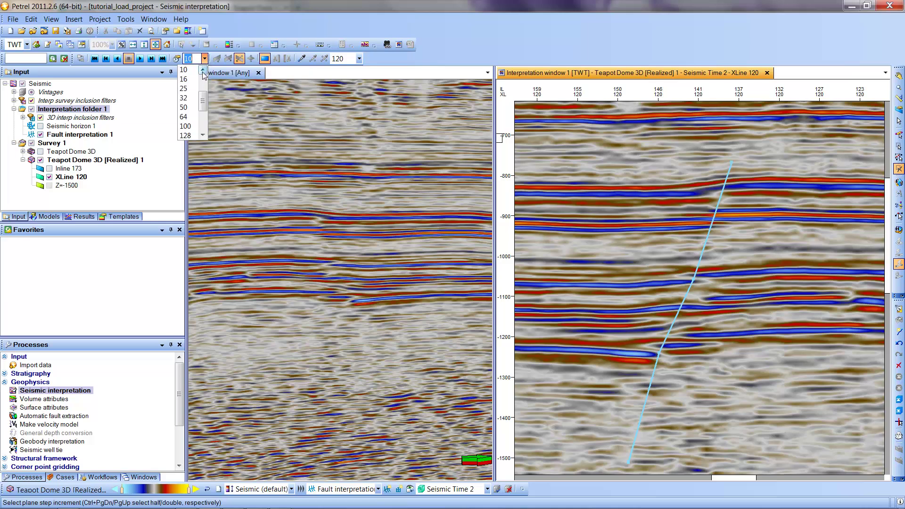
pyautogui.click(204, 71)
pyautogui.click(203, 70)
pyautogui.click(203, 71)
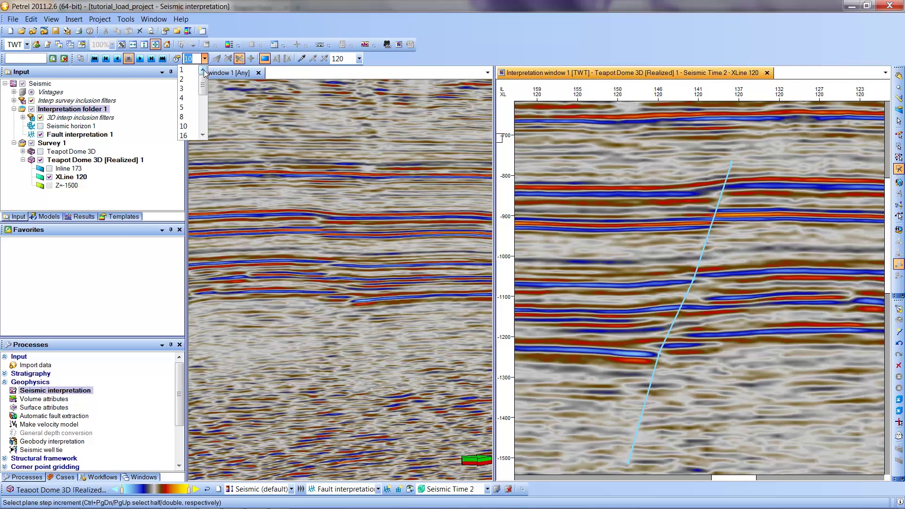
pyautogui.click(183, 79)
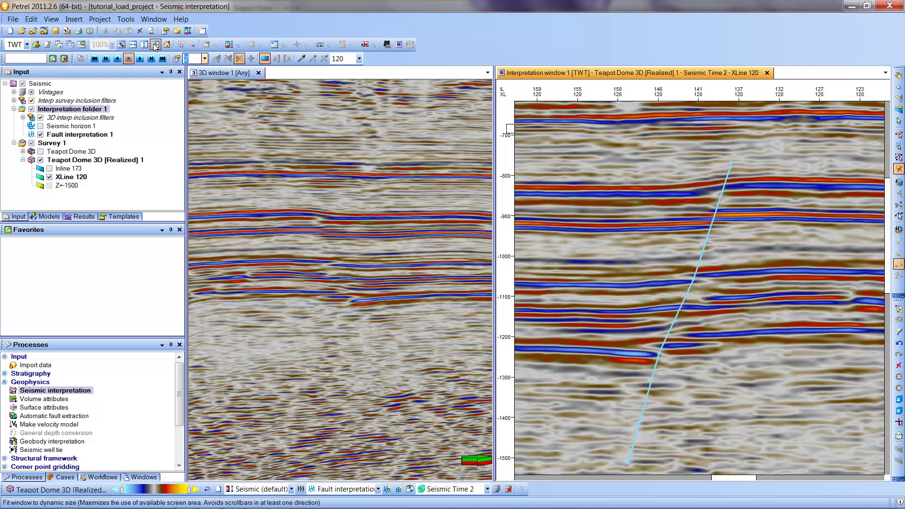
# - Step back to XLine 118 and digitize a fault stick from about 820 to 1250 ms
pyautogui.click(107, 60)
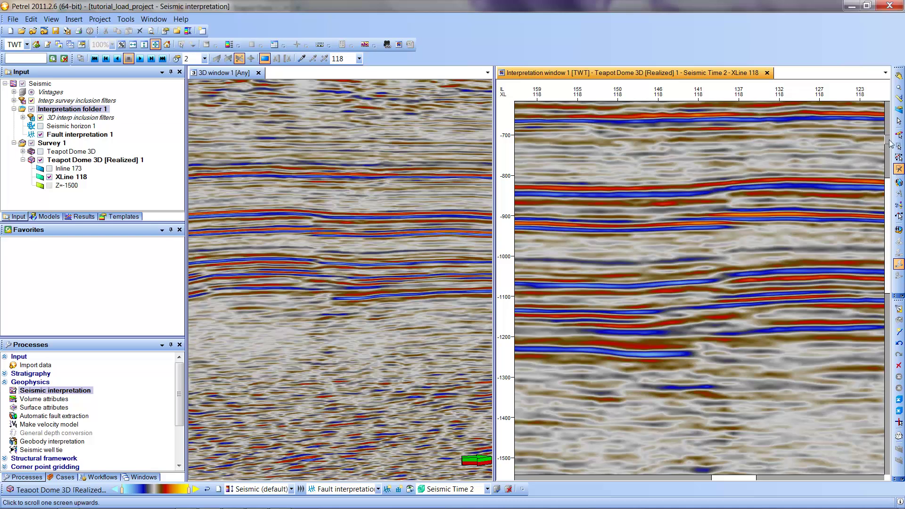
pyautogui.click(899, 183)
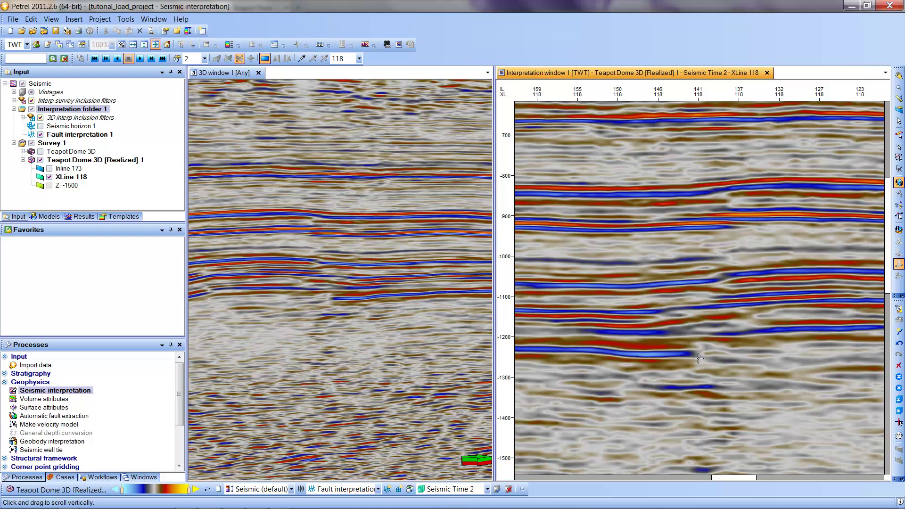
pyautogui.click(719, 278)
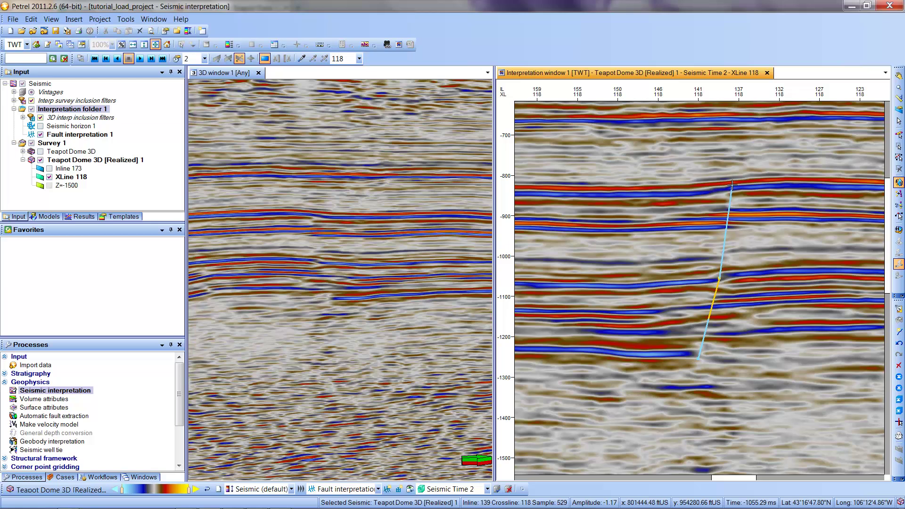
pyautogui.click(730, 188)
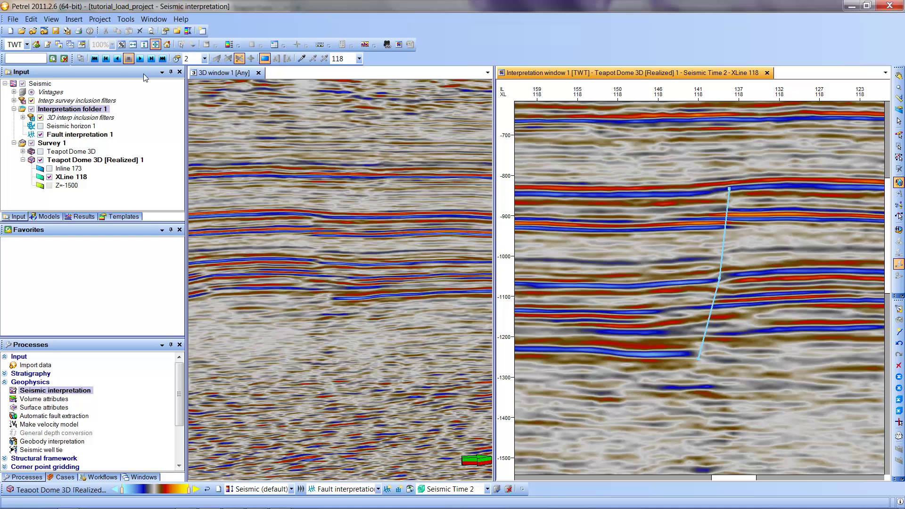
# - Step back to XLine 116 and digitize a bent fault stick from about 830 to 1410 ms
pyautogui.click(106, 59)
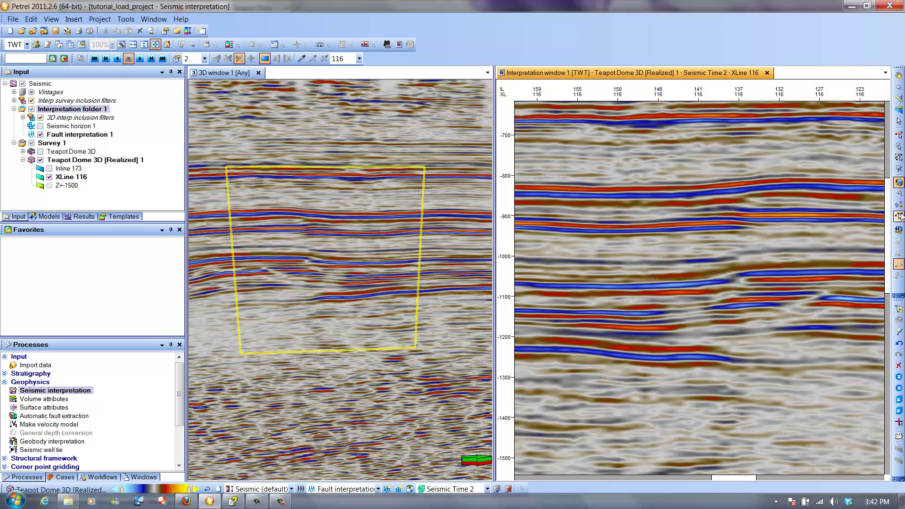
pyautogui.click(748, 194)
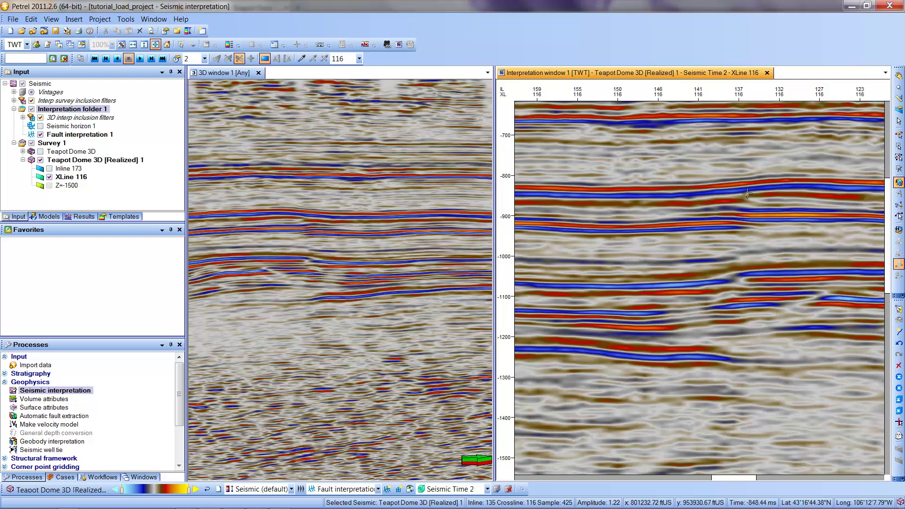
pyautogui.click(736, 283)
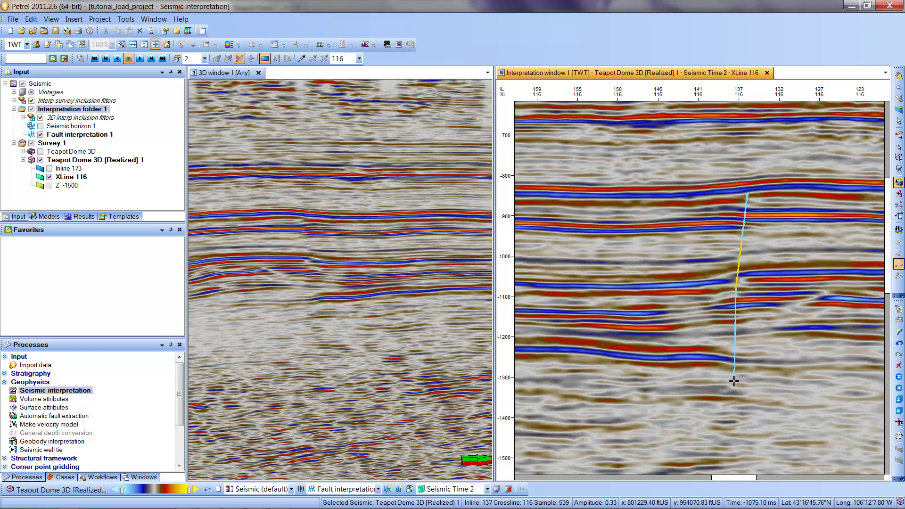
pyautogui.click(737, 423)
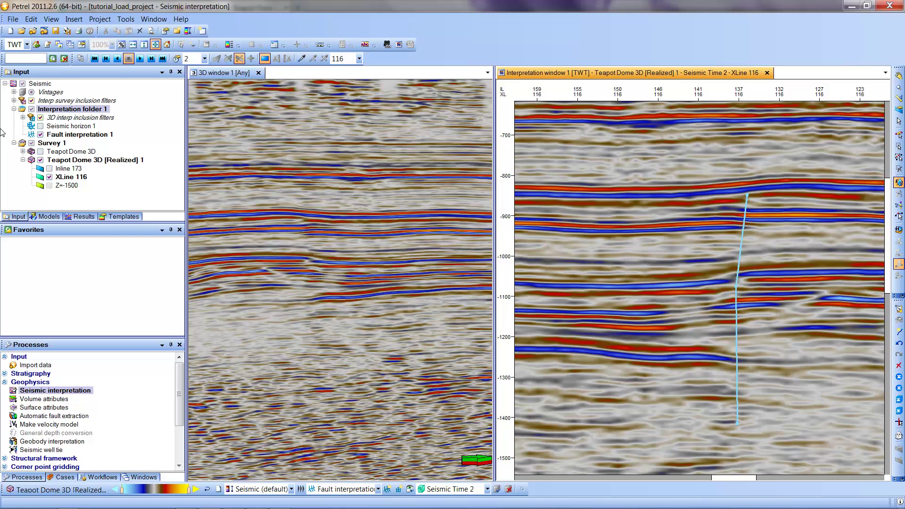
# - Step back to XLine 114 and digitize a bent fault stick from about 840 to 1290 ms
pyautogui.click(107, 59)
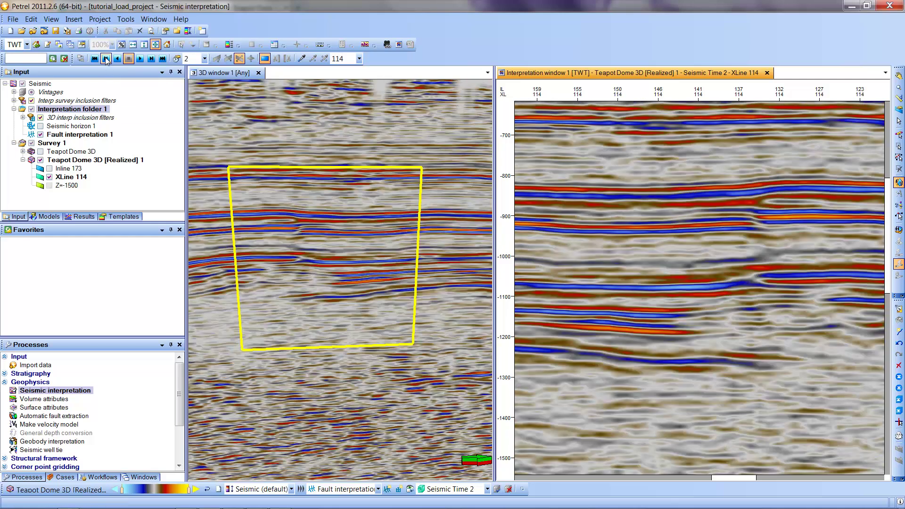
pyautogui.click(763, 194)
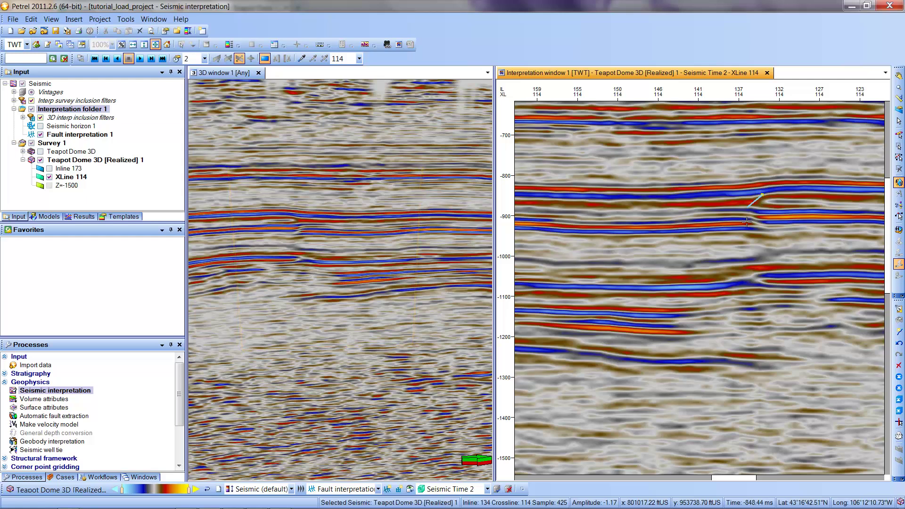
pyautogui.click(750, 283)
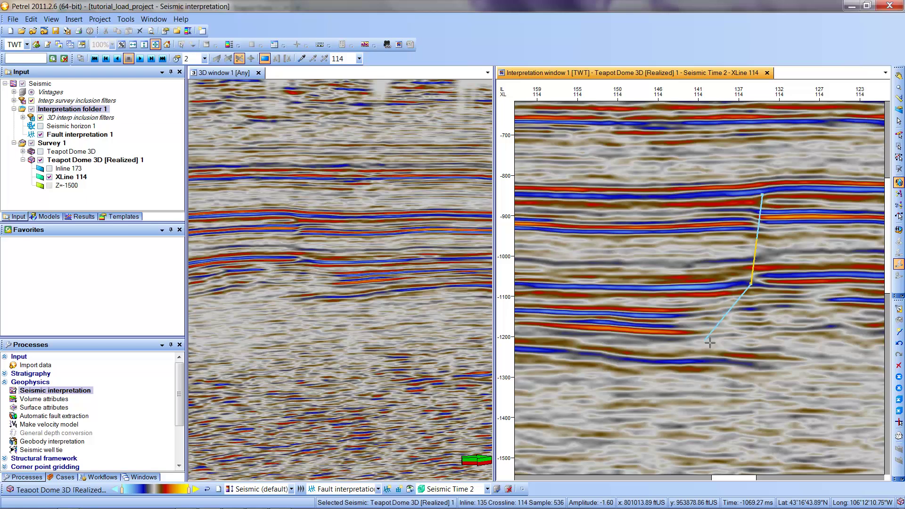
pyautogui.click(779, 372)
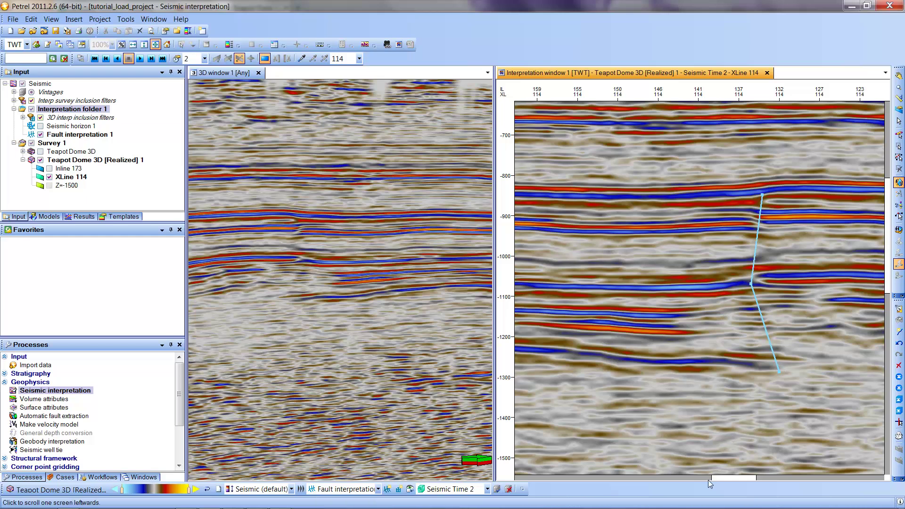
pyautogui.moveTo(561, 507)
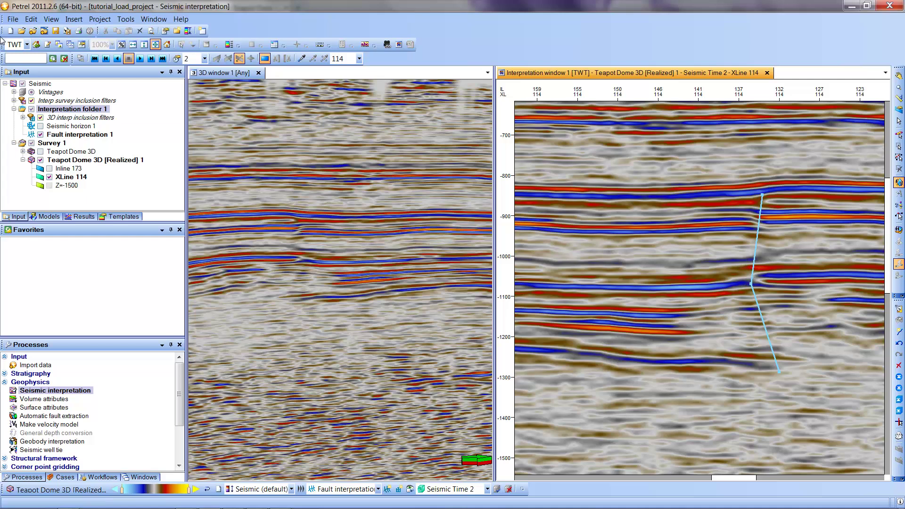
# - Step back to XLine 112 and digitize a fault stick from about 820 to 1300 ms
pyautogui.click(106, 59)
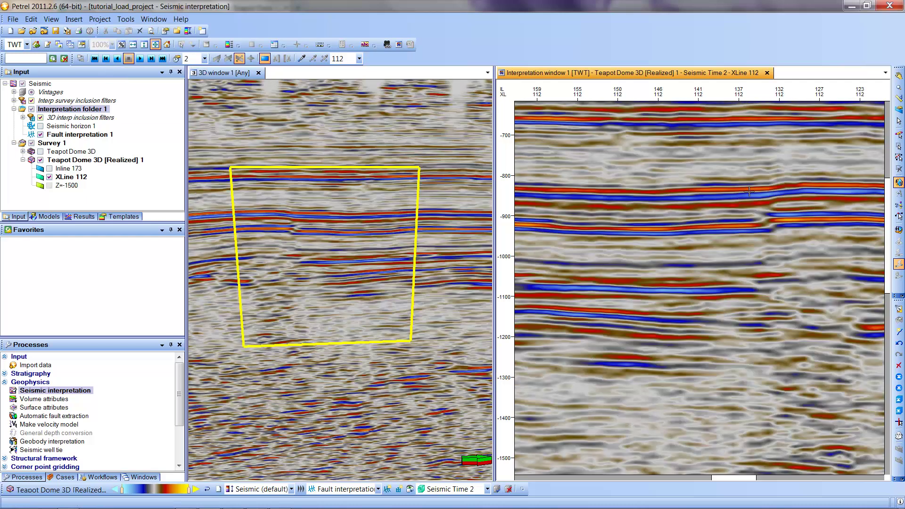
pyautogui.click(773, 183)
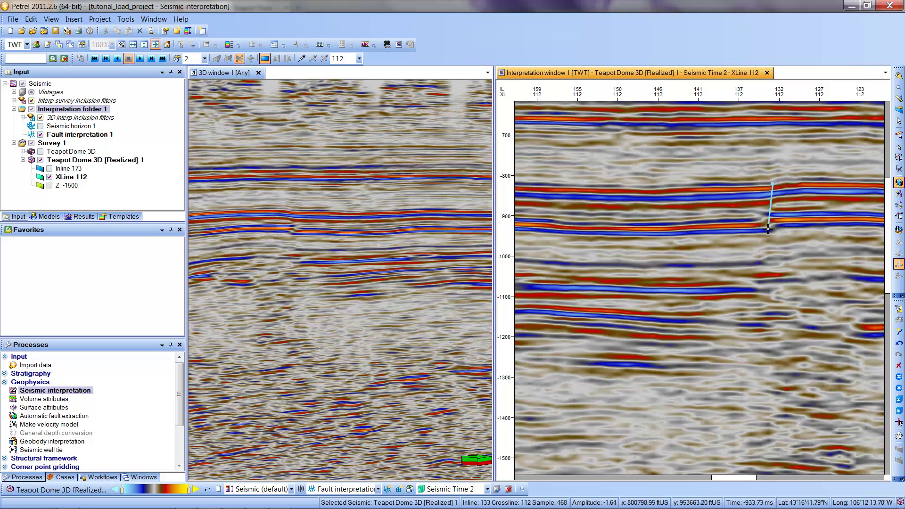
pyautogui.click(760, 292)
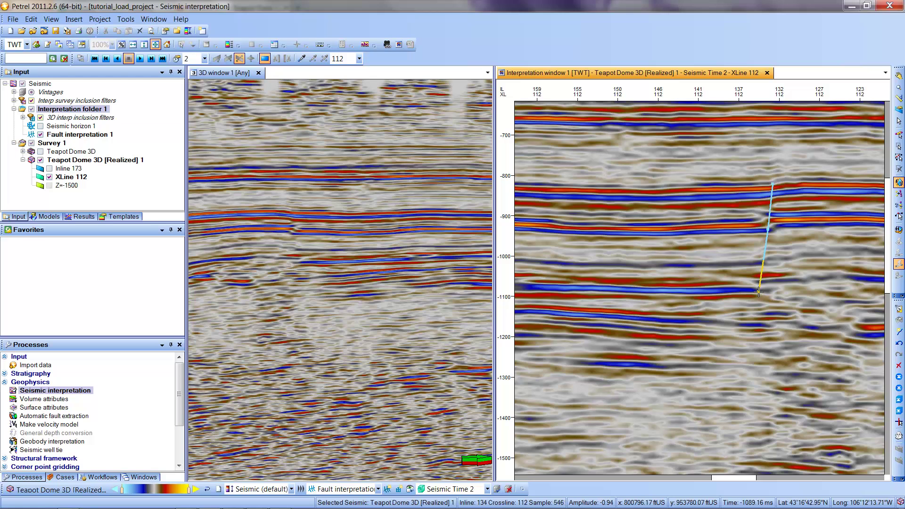
pyautogui.click(767, 309)
pyautogui.click(714, 374)
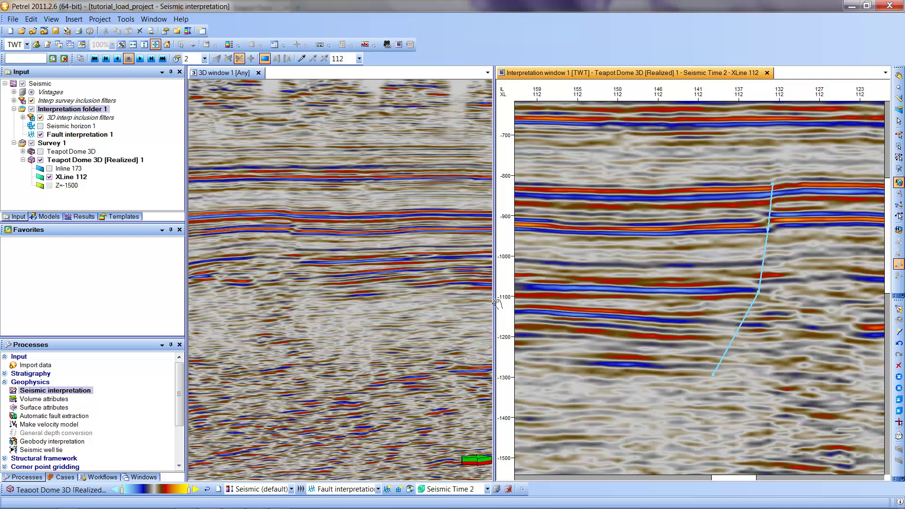
# - Turn the 3D view to face the fault plane and display the Z=-1500 time slice
pyautogui.moveTo(493, 311); pyautogui.dragTo(581, 264)
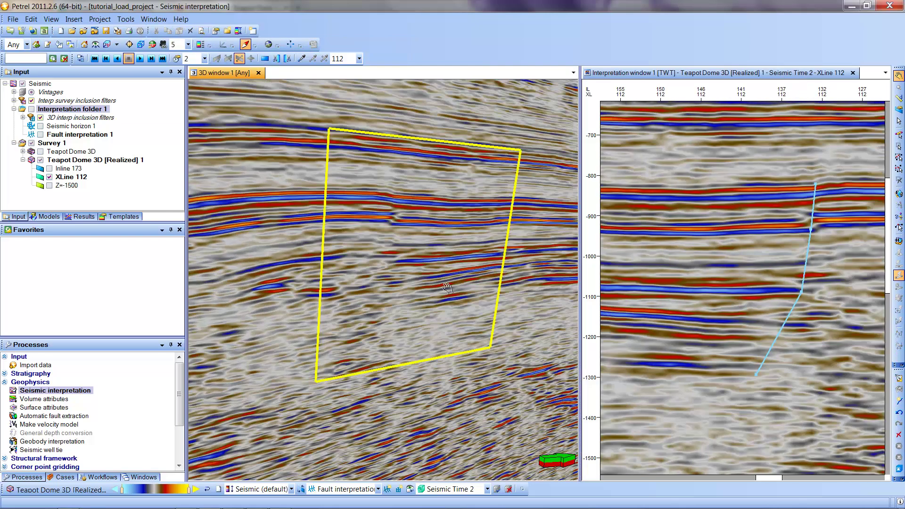
pyautogui.moveTo(395, 258); pyautogui.dragTo(392, 257)
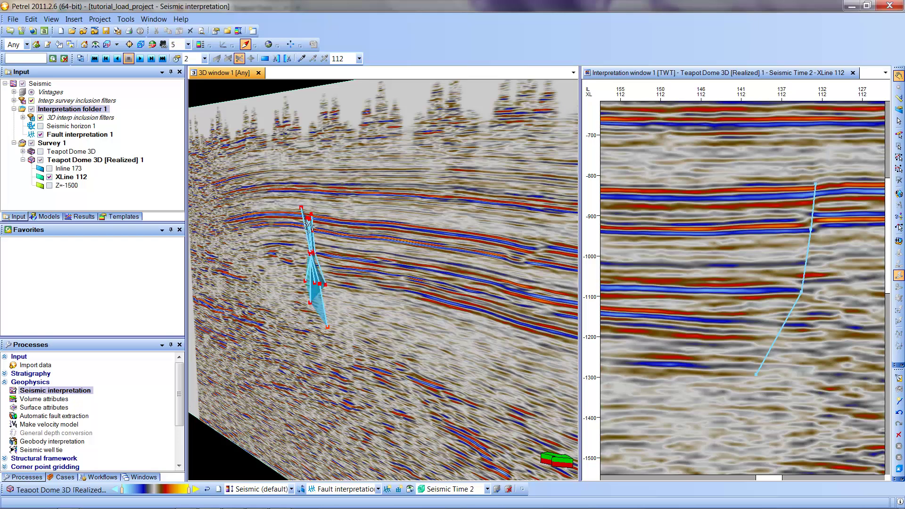
pyautogui.moveTo(315, 255); pyautogui.dragTo(421, 284)
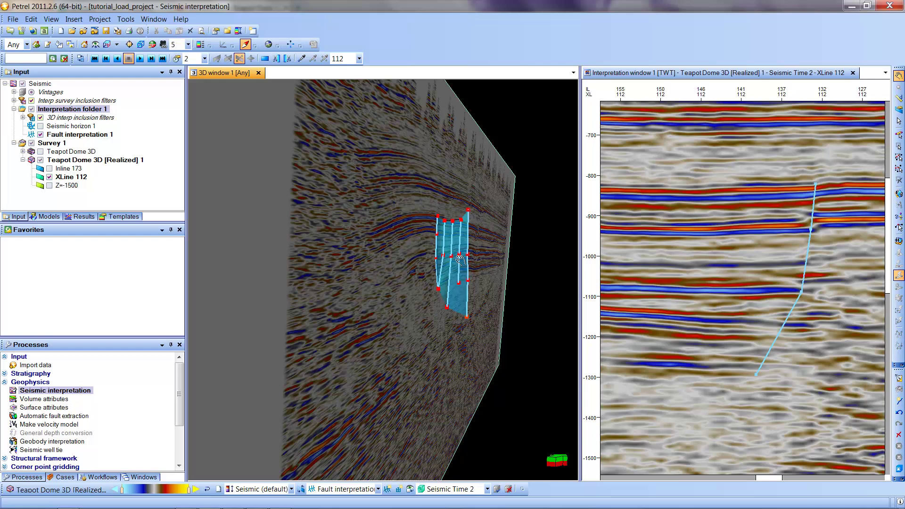
pyautogui.click(49, 185)
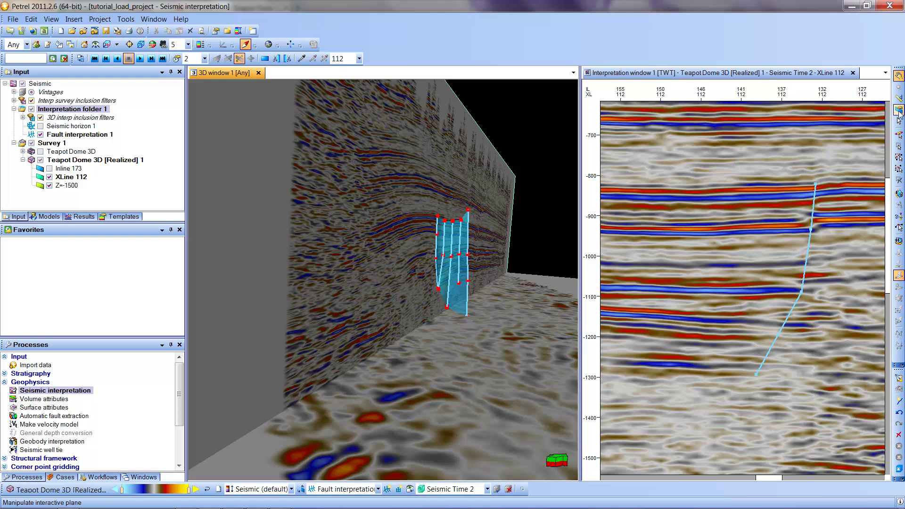
# - Drag the time slice up to Z=-1064 with Manipulate plane, then return to view mode
pyautogui.click(900, 110)
pyautogui.moveTo(488, 412); pyautogui.dragTo(502, 281)
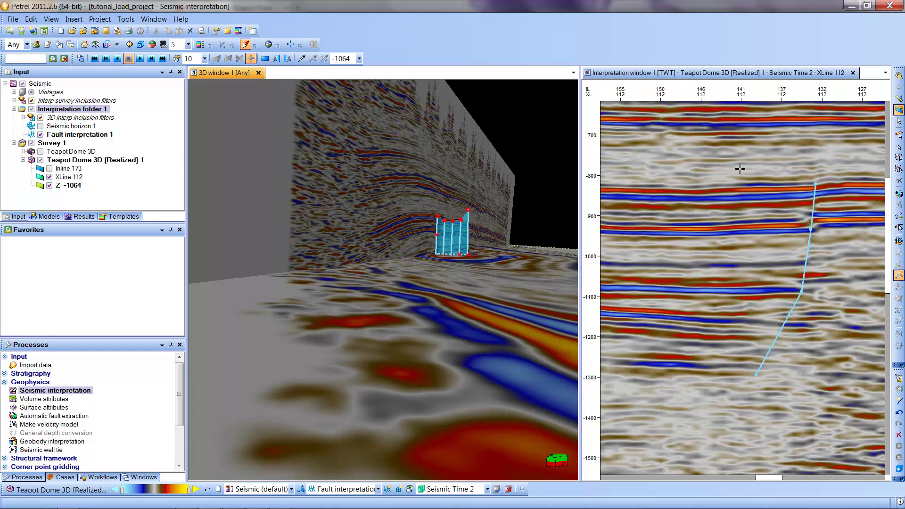
pyautogui.click(899, 75)
# - Rotate the 3D view to look down onto the Z=-1064 time slice
pyautogui.moveTo(480, 217); pyautogui.dragTo(383, 265)
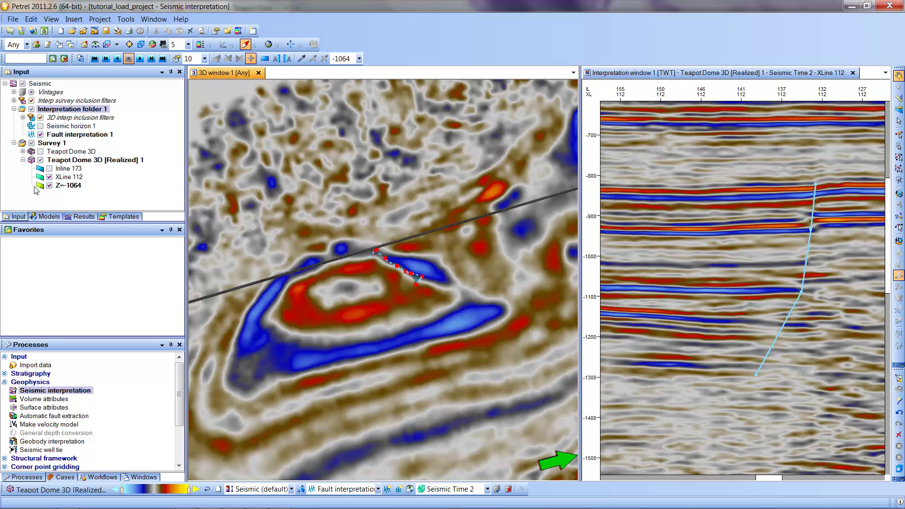
# - Select XLine 112, view the fault sticks obliquely, and widen the interpretation window
pyautogui.click(69, 178)
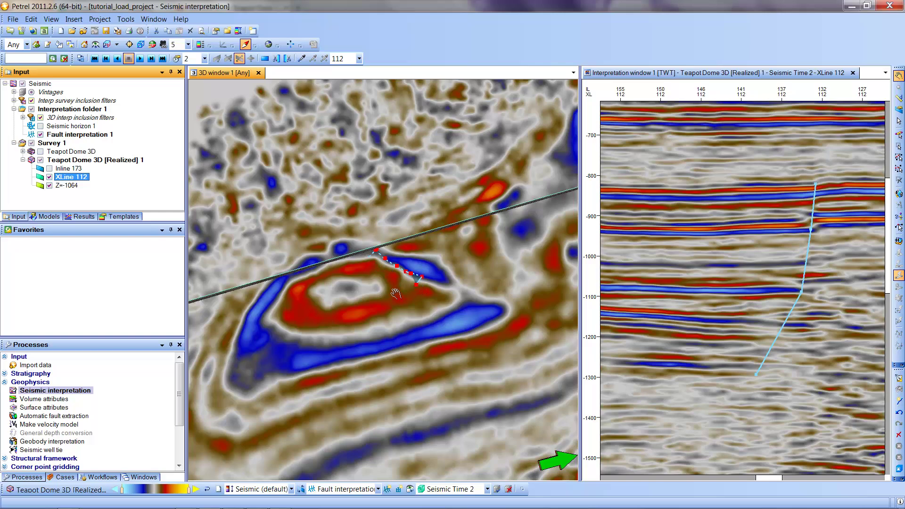
pyautogui.moveTo(396, 293); pyautogui.dragTo(417, 195)
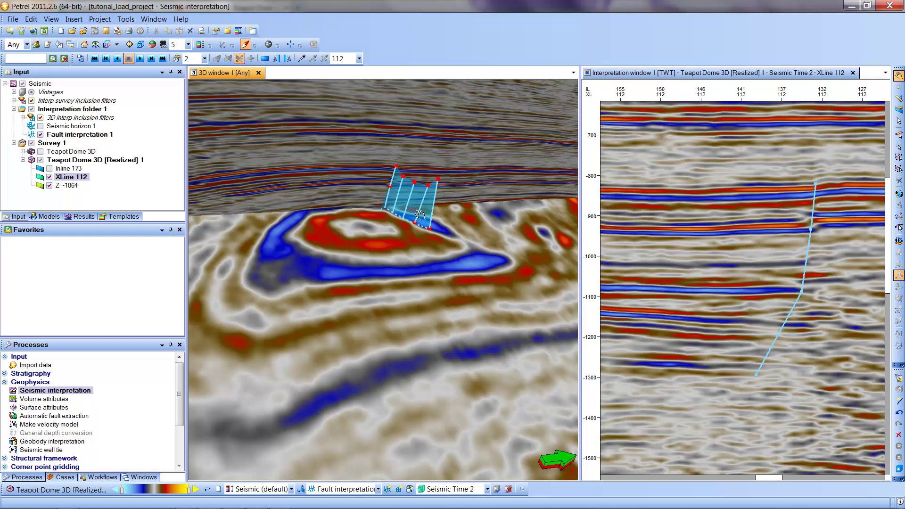
pyautogui.moveTo(419, 213); pyautogui.dragTo(377, 236)
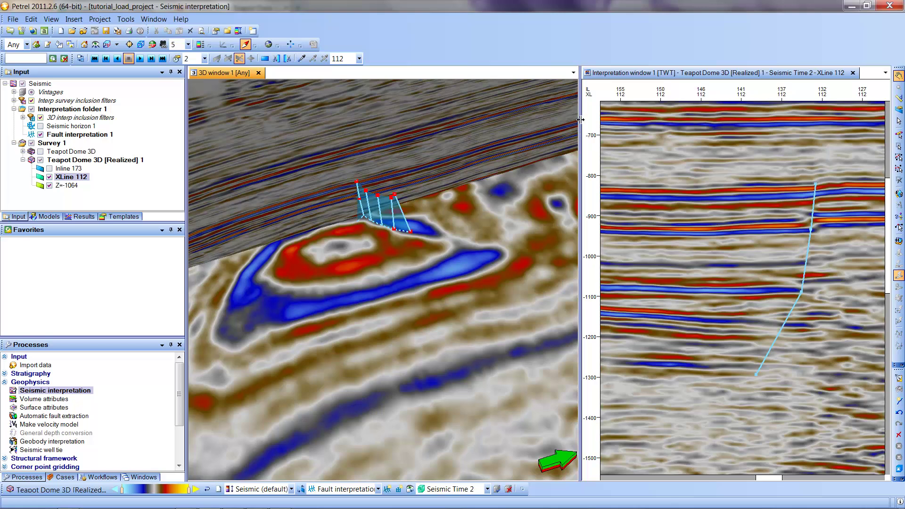
pyautogui.moveTo(581, 119); pyautogui.dragTo(480, 116)
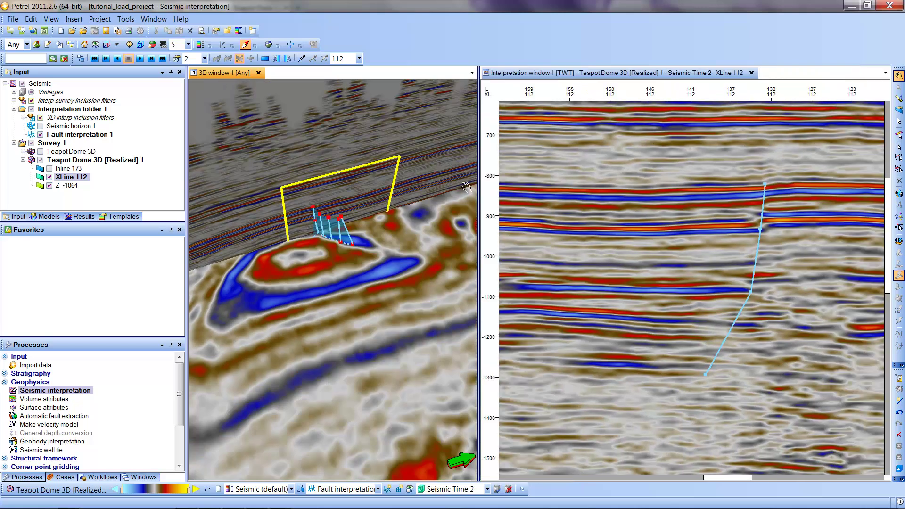
# - Jump to crossline 111, then step forward through crosslines to XLine 117
pyautogui.doubleClick(345, 58)
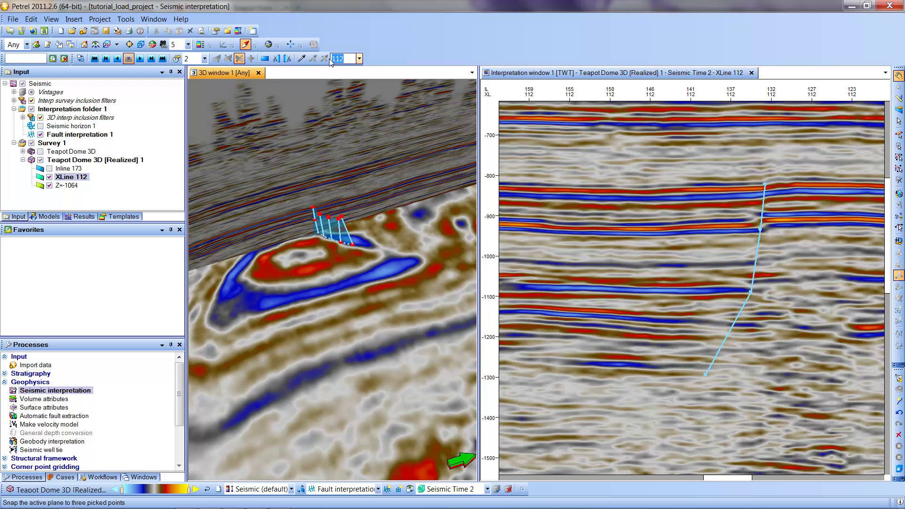
pyautogui.write('11')
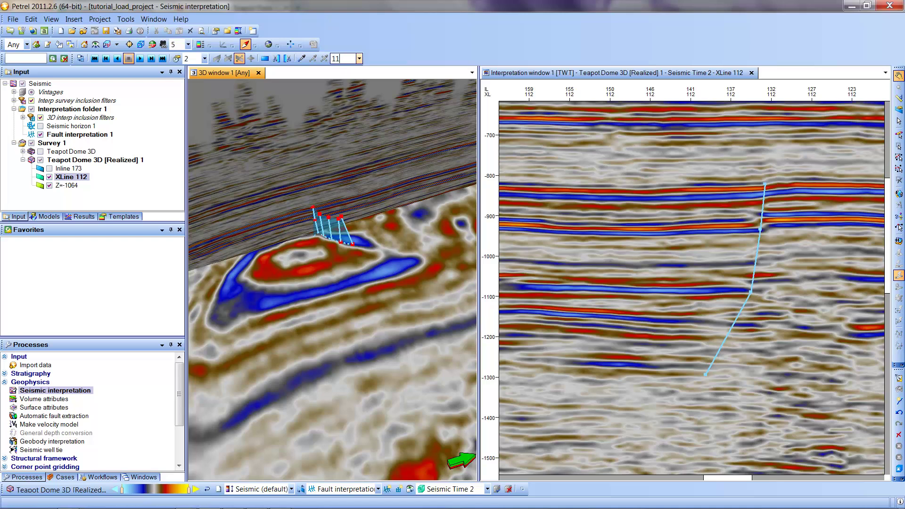
pyautogui.write('1')
pyautogui.press('Return')
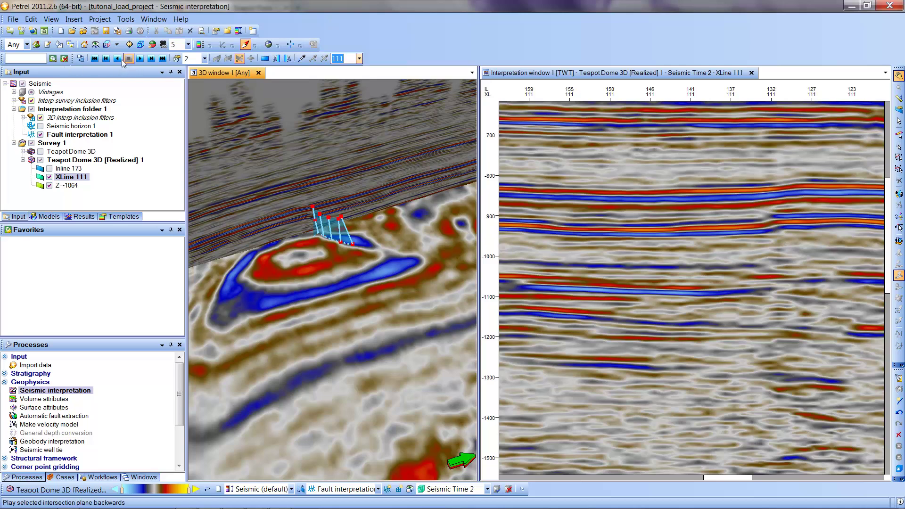
pyautogui.click(151, 58)
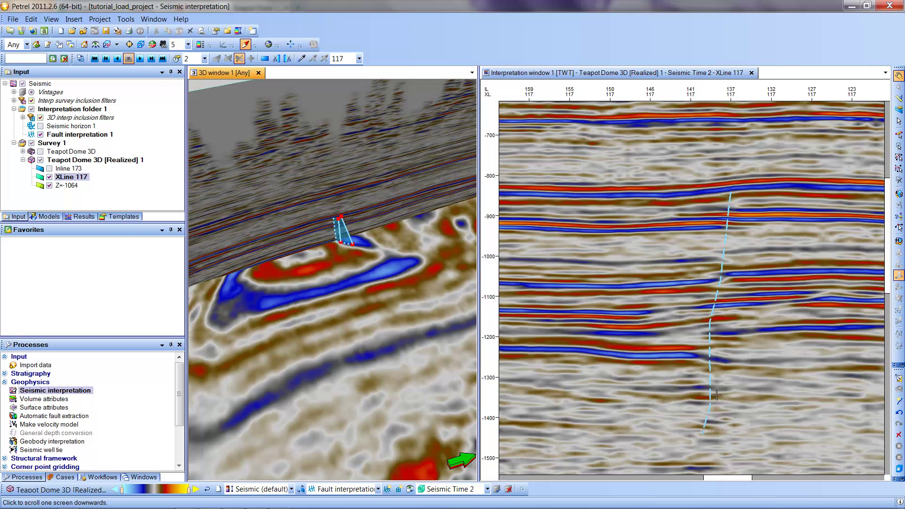
# - Jump the views to XLine 118, showing its fault stick from about 820 to 1490 ms
pyautogui.doubleClick(345, 58)
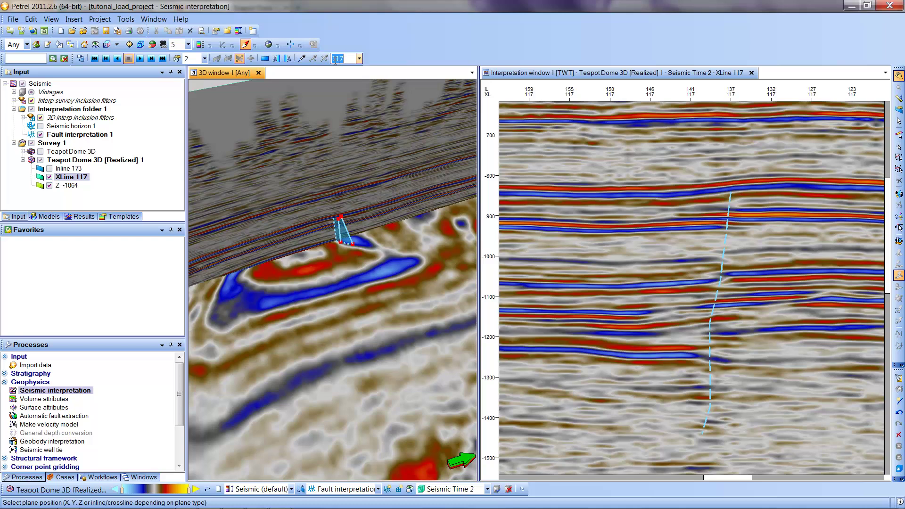
pyautogui.write('118')
pyautogui.press('Return')
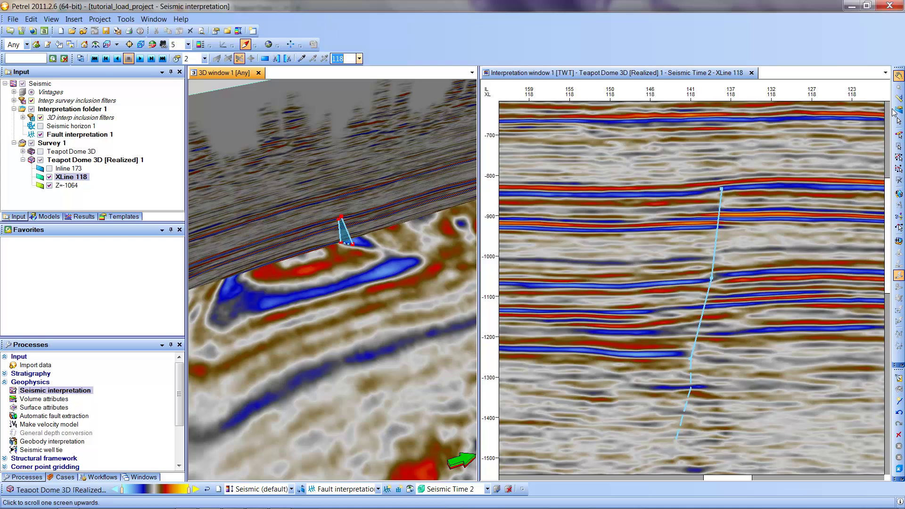
# - Sweep the time slice between Z=-892 and Z=-1056 through the fault, finishing at Z=-926
pyautogui.click(899, 109)
pyautogui.moveTo(326, 331); pyautogui.dragTo(325, 327)
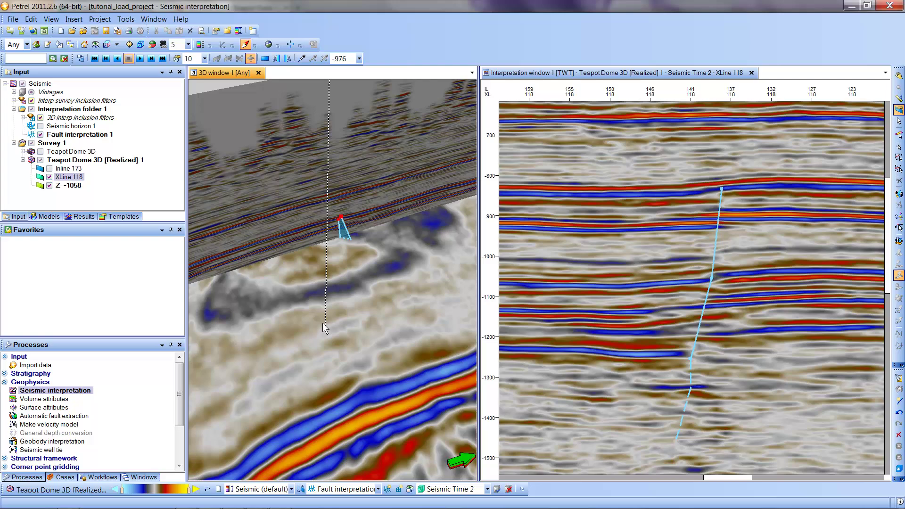
pyautogui.press('Up')
pyautogui.press('Up')
pyautogui.press('Up')
pyautogui.press('Up')
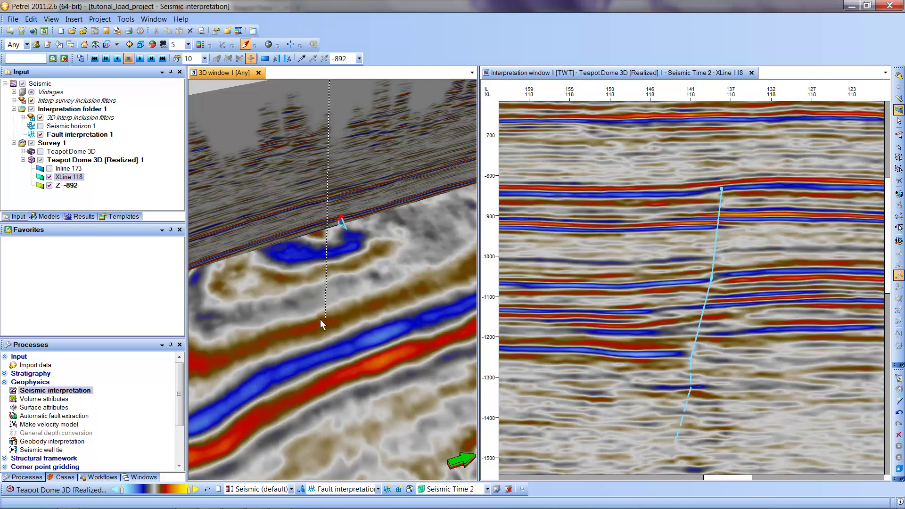
pyautogui.press('Down')
pyautogui.press('Down')
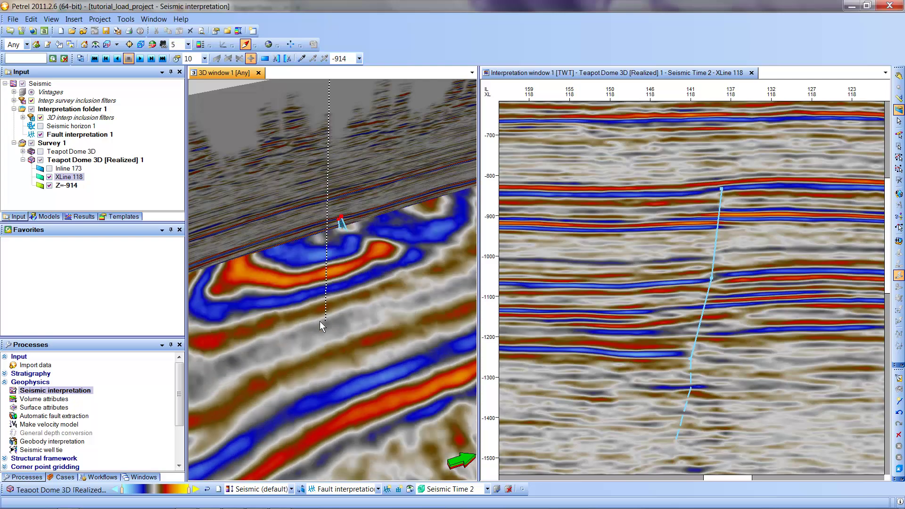
pyautogui.press('Down')
pyautogui.press('Down')
pyautogui.press('Down')
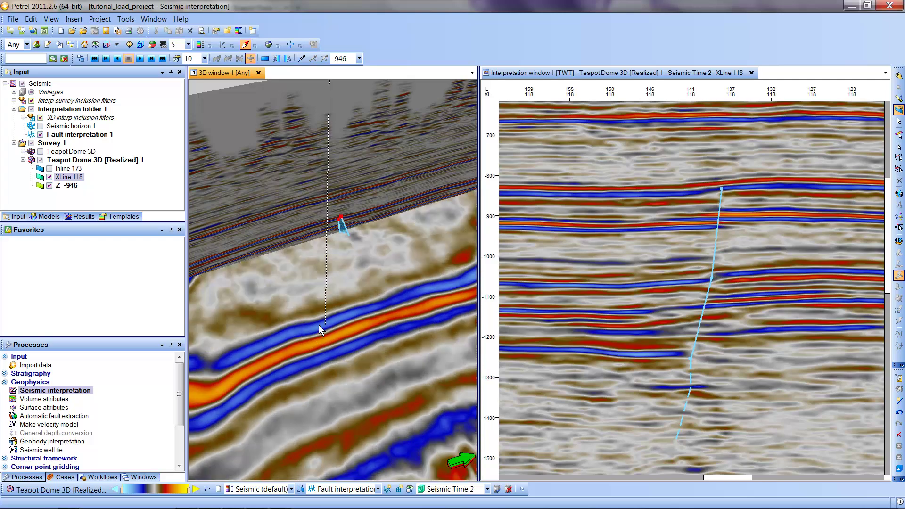
pyautogui.press('Down')
pyautogui.press('Down')
pyautogui.press('Down')
pyautogui.press('Down')
pyautogui.press('Down')
pyautogui.press('Down')
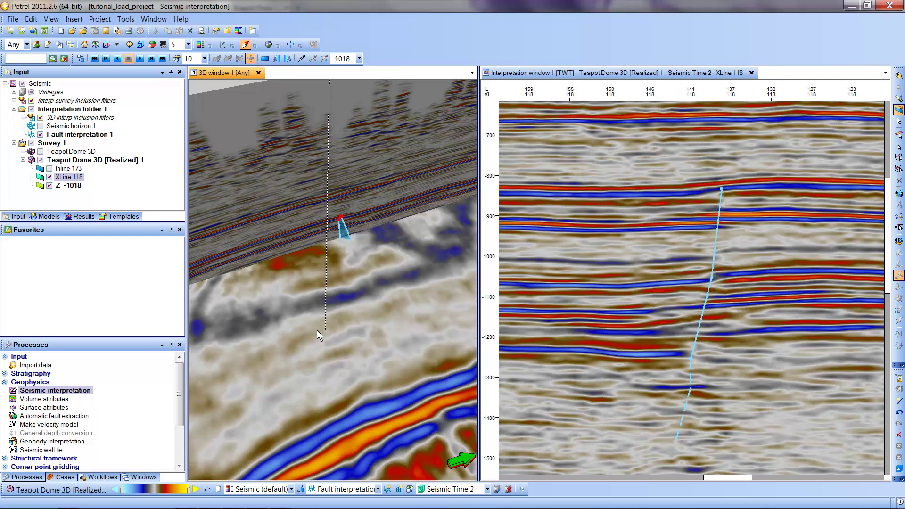
pyautogui.press('Down')
pyautogui.press('Down')
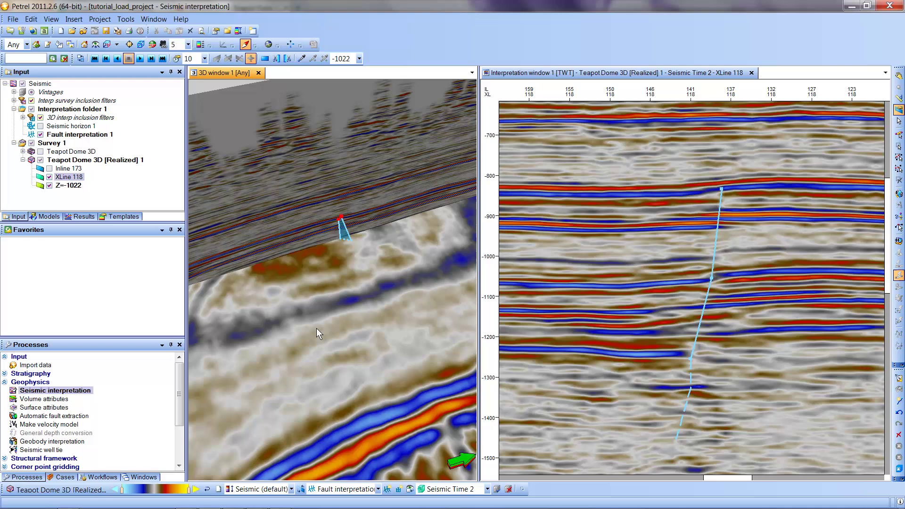
pyautogui.press('Down')
pyautogui.press('Down')
pyautogui.press('Down')
pyautogui.press('Down')
pyautogui.press('Down')
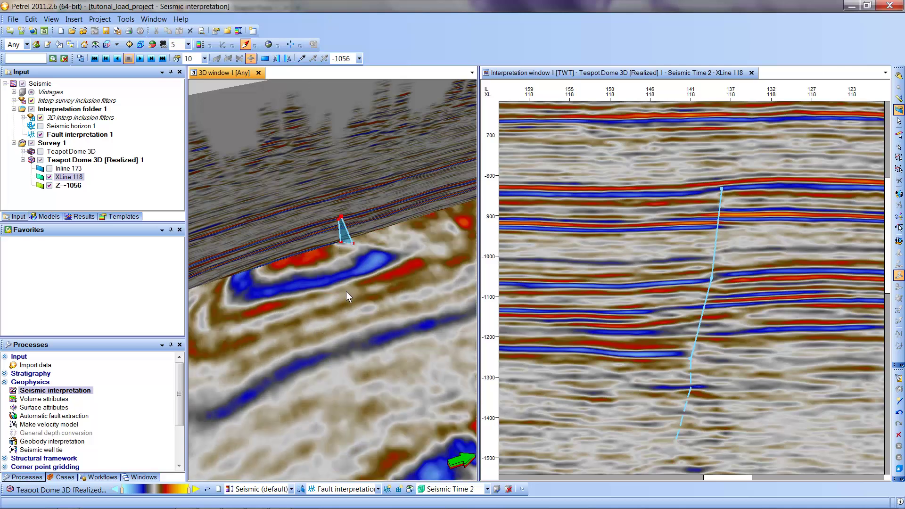
pyautogui.press('Up')
pyautogui.press('Up')
pyautogui.press('Up')
pyautogui.press('Up')
pyautogui.press('Up')
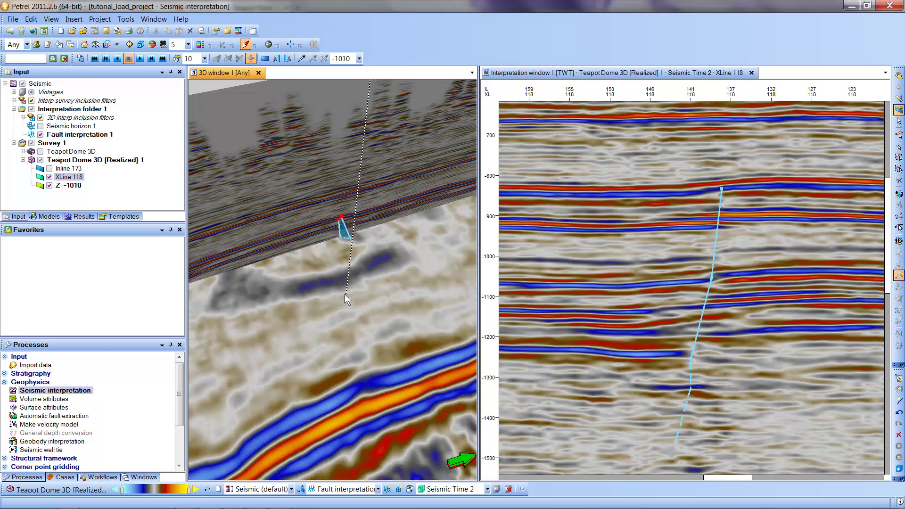
pyautogui.press('Up')
pyautogui.press('Up')
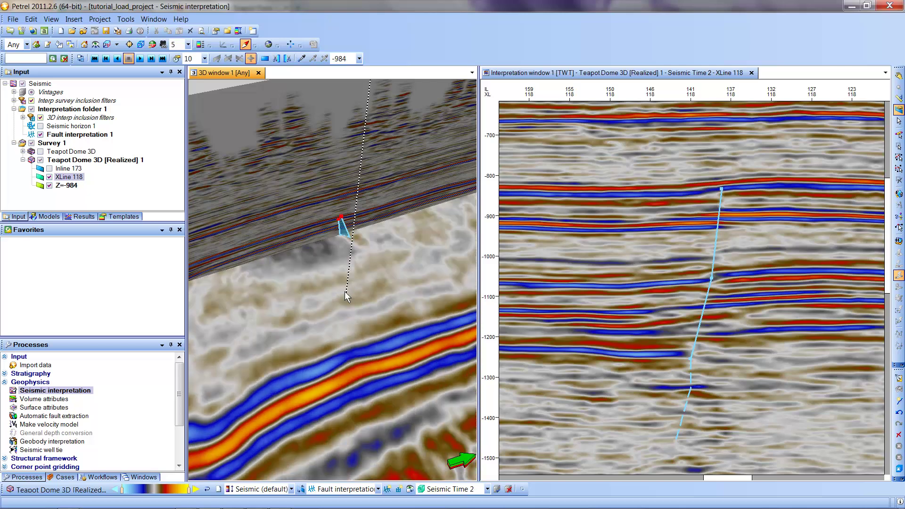
pyautogui.press('Up')
pyautogui.press('Up')
pyautogui.press('Up')
pyautogui.press('Up')
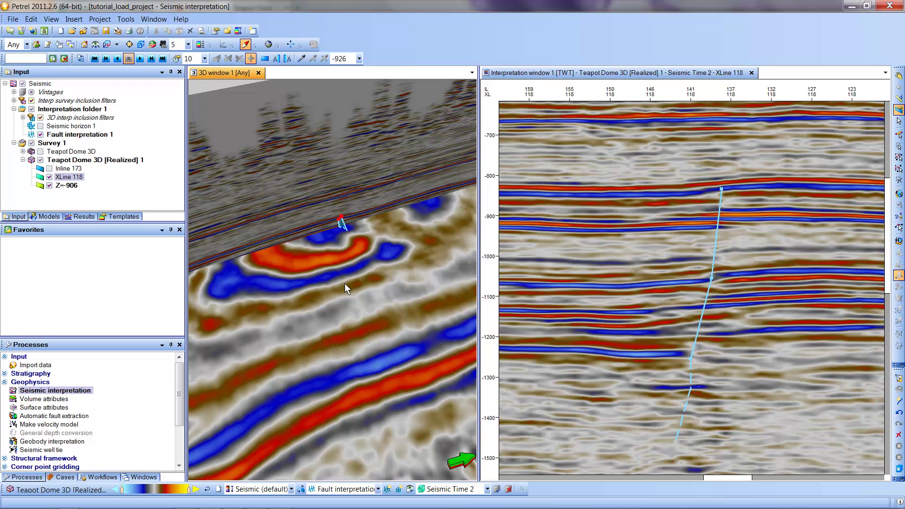